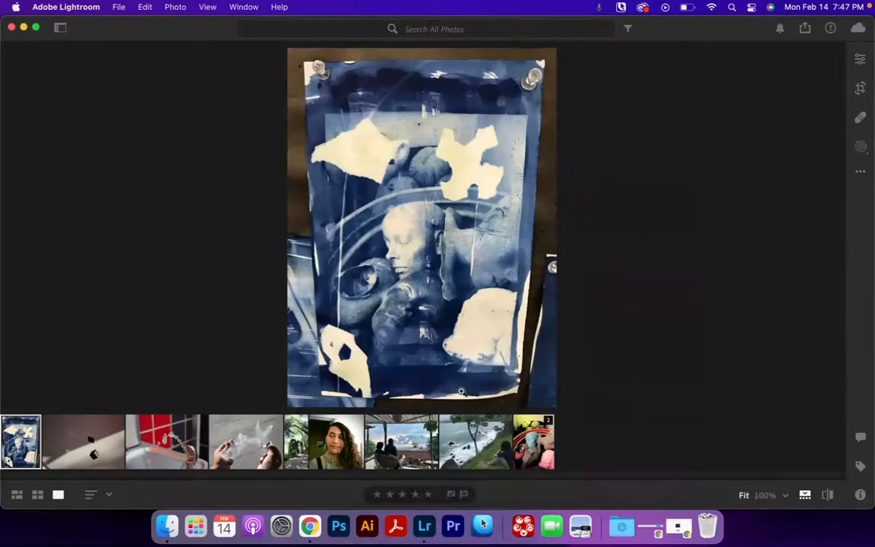
# Step: Try narrowing the crop from the photo's left and right edges
pyautogui.click(860, 88)
pyautogui.moveTo(473, 227); pyautogui.dragTo(460, 227)
pyautogui.moveTo(212, 227); pyautogui.dragTo(218, 227)
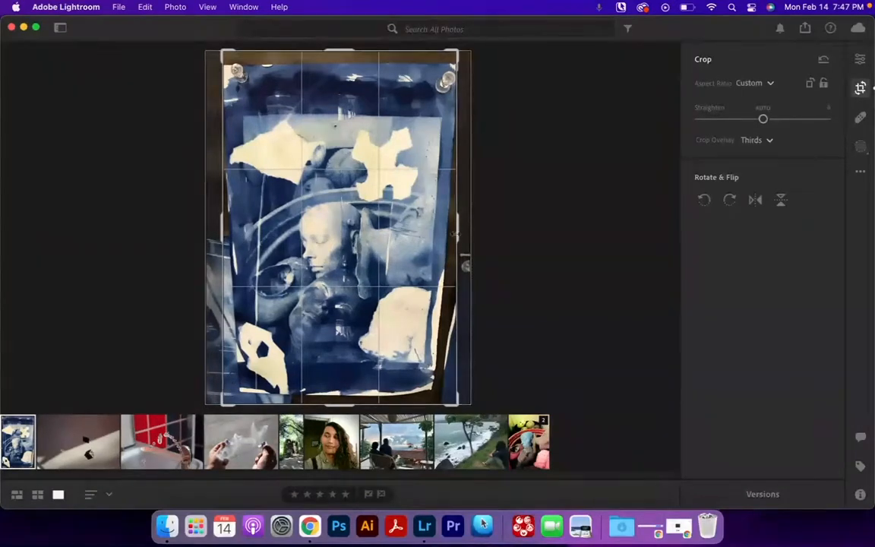
pyautogui.moveTo(453, 234); pyautogui.dragTo(433, 234)
pyautogui.moveTo(236, 234); pyautogui.dragTo(251, 234)
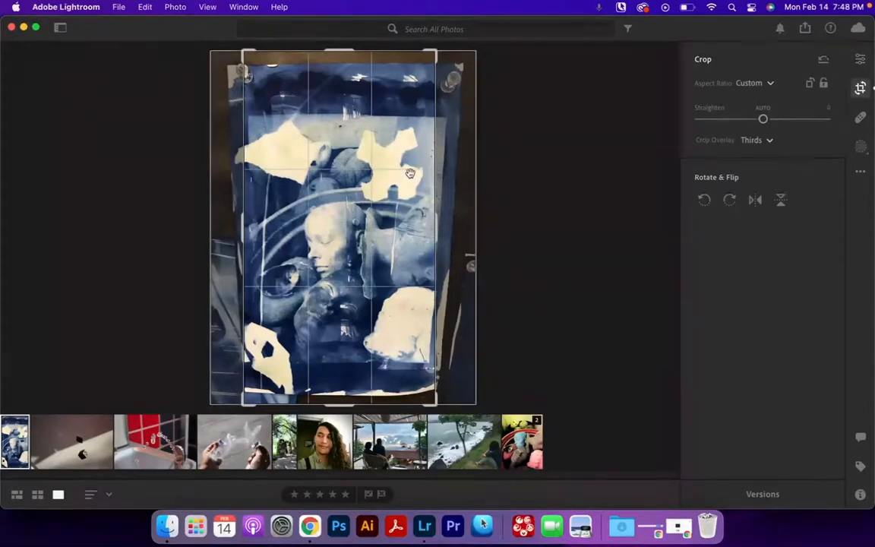
pyautogui.moveTo(429, 223); pyautogui.dragTo(476, 223)
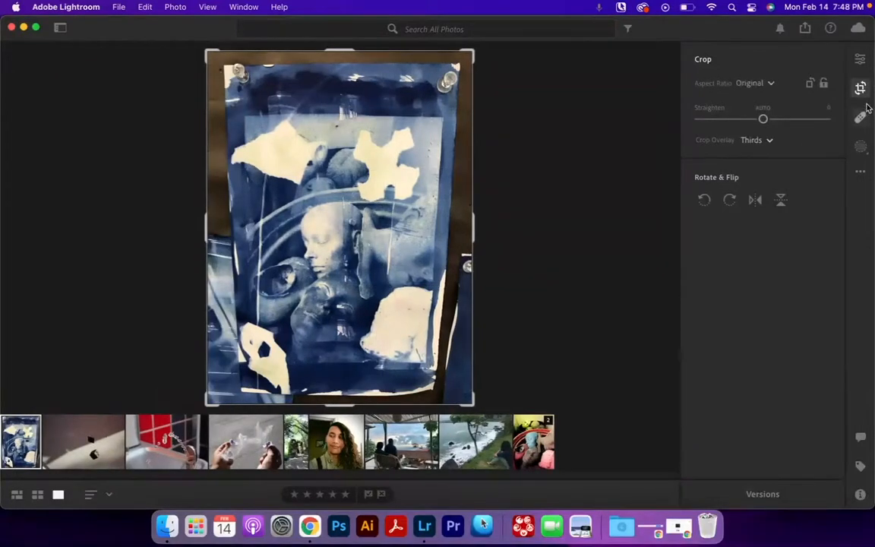
pyautogui.click(865, 92)
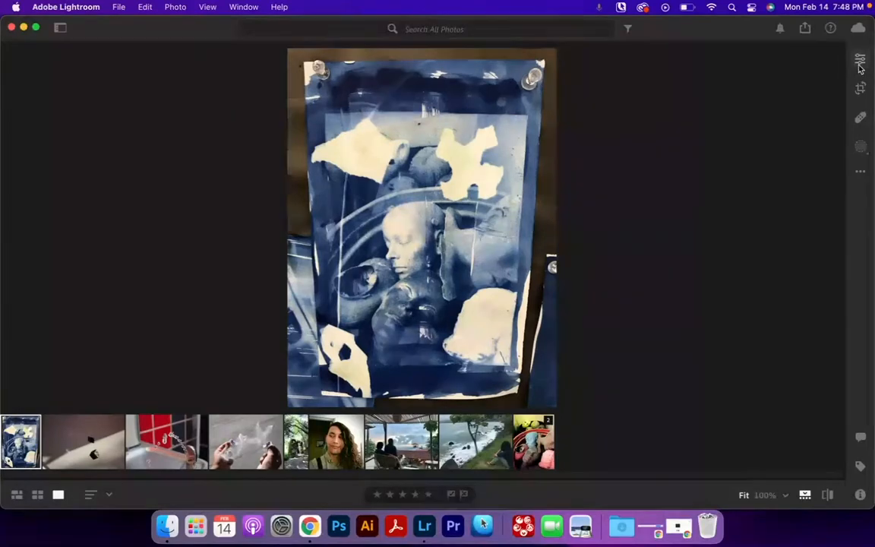
# Step: Open the Geometry adjustments and reduce Scale to 89
pyautogui.click(860, 65)
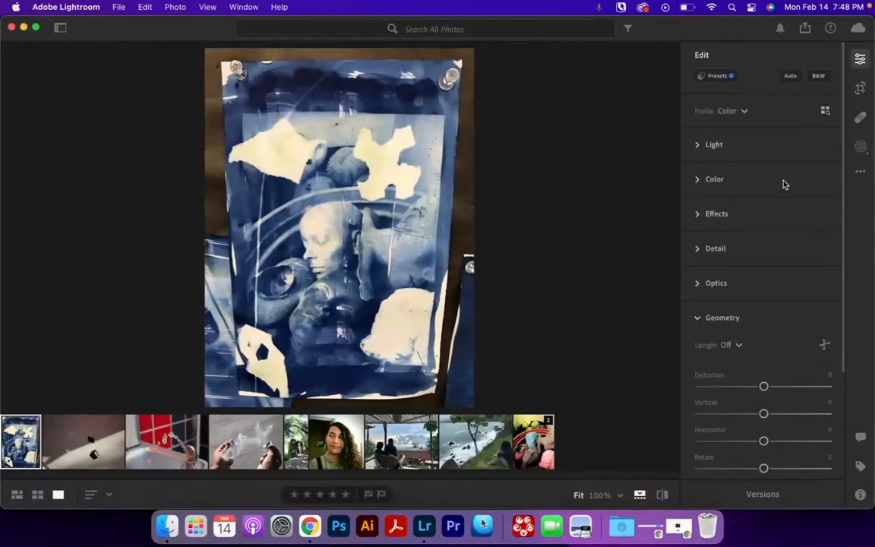
pyautogui.click(703, 317)
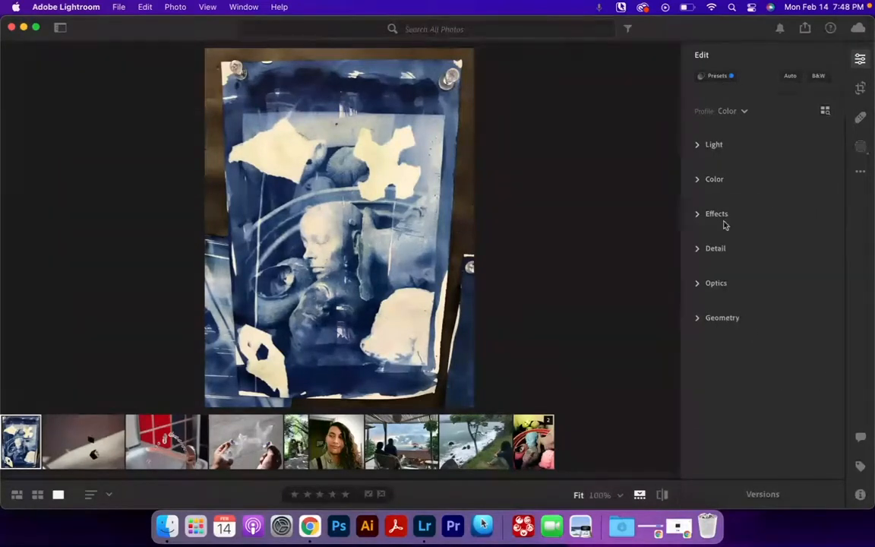
pyautogui.click(706, 145)
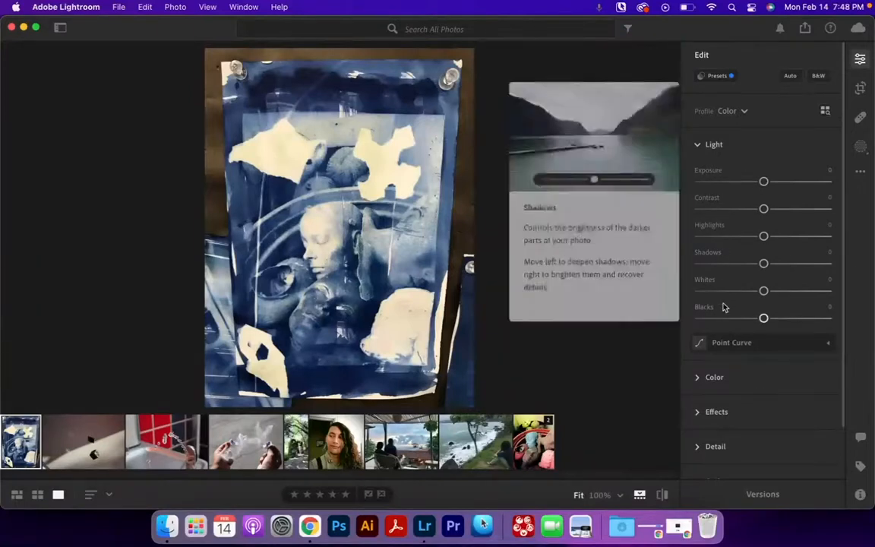
pyautogui.click(698, 146)
pyautogui.click(697, 178)
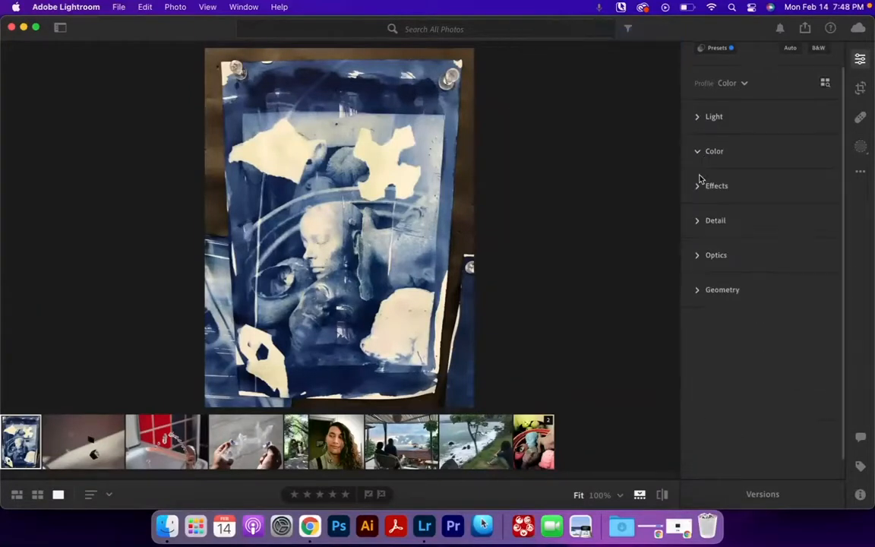
pyautogui.click(698, 157)
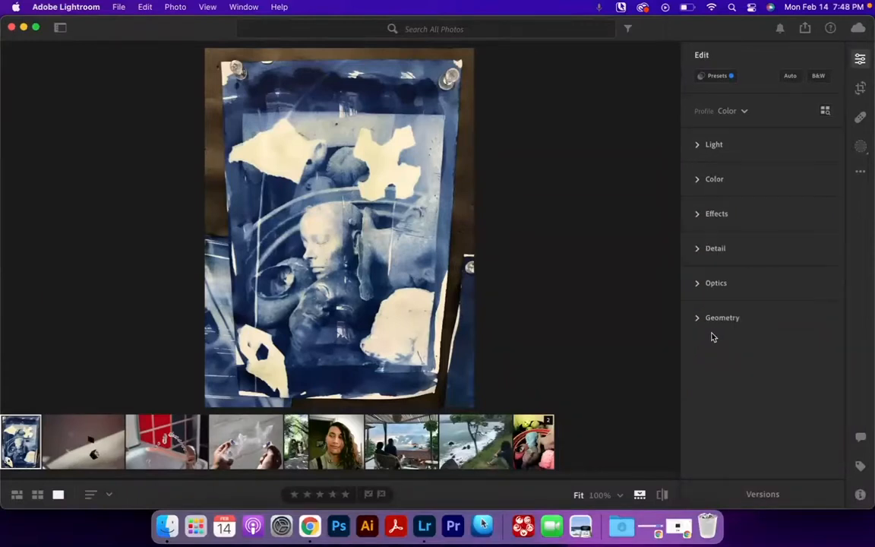
pyautogui.click(699, 320)
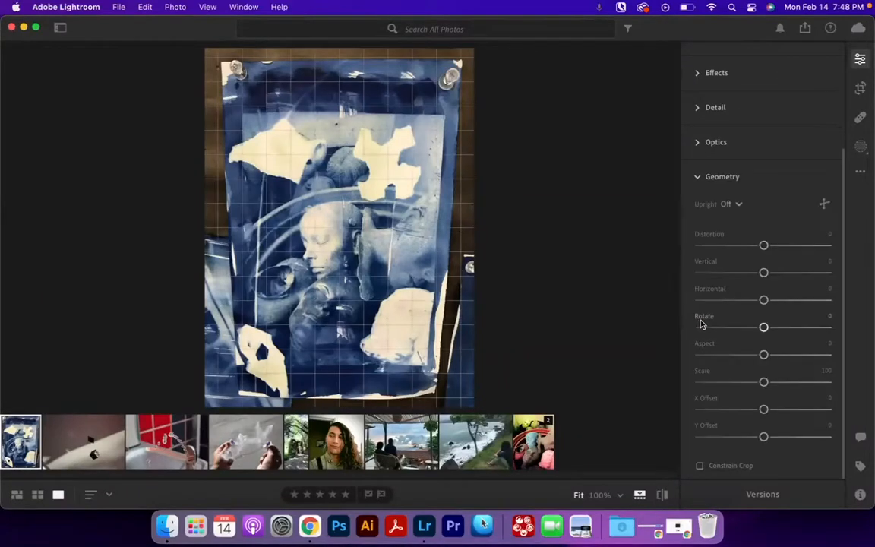
pyautogui.moveTo(763, 381); pyautogui.dragTo(748, 381)
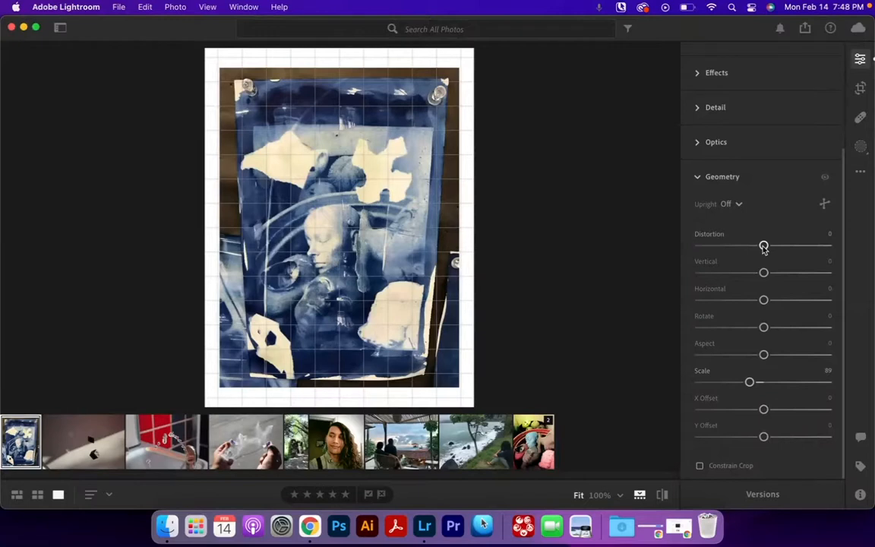
pyautogui.moveTo(763, 248); pyautogui.dragTo(764, 300)
pyautogui.doubleClick(792, 249)
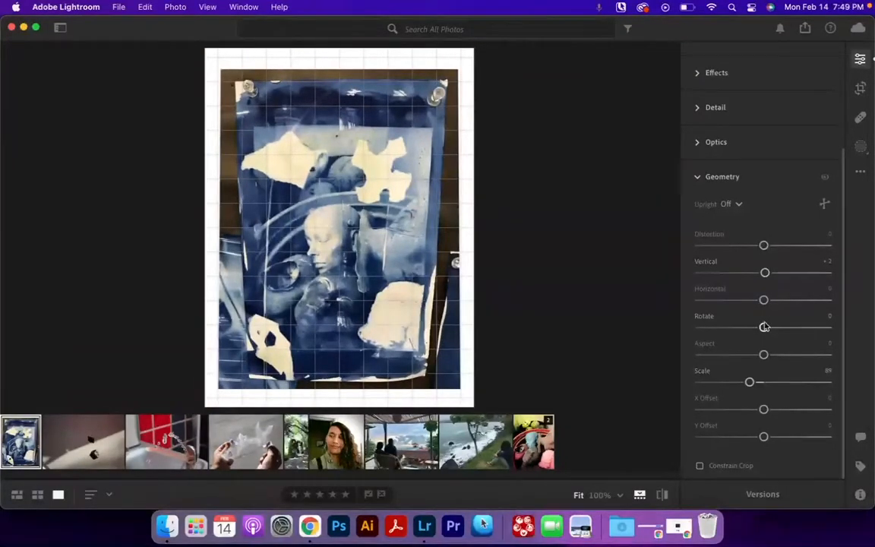
pyautogui.moveTo(764, 410)
pyautogui.mouseDown()
pyautogui.moveTo(736, 410)
pyautogui.moveTo(756, 410)
pyautogui.moveTo(750, 437)
pyautogui.moveTo(769, 436)
pyautogui.moveTo(758, 412)
pyautogui.mouseUp()
pyautogui.doubleClick(768, 437)
pyautogui.doubleClick(762, 412)
pyautogui.moveTo(765, 273); pyautogui.dragTo(762, 300)
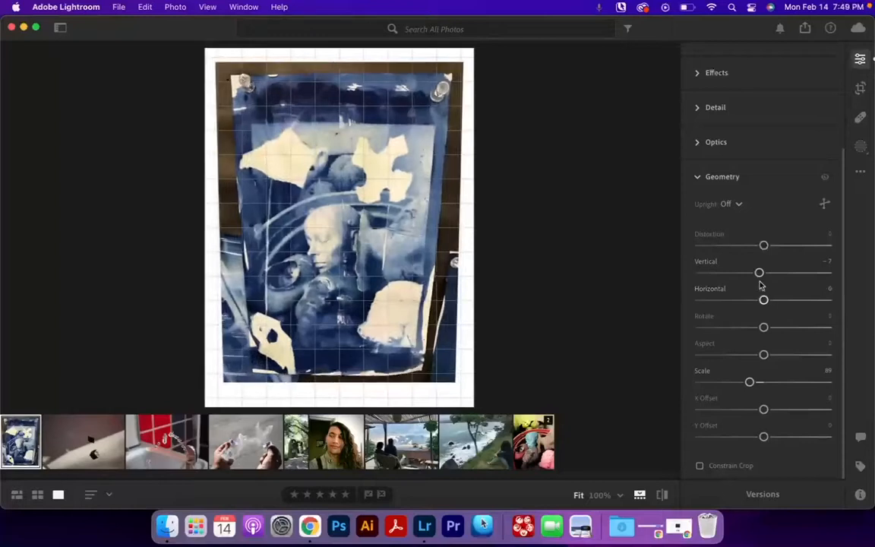
pyautogui.doubleClick(760, 272)
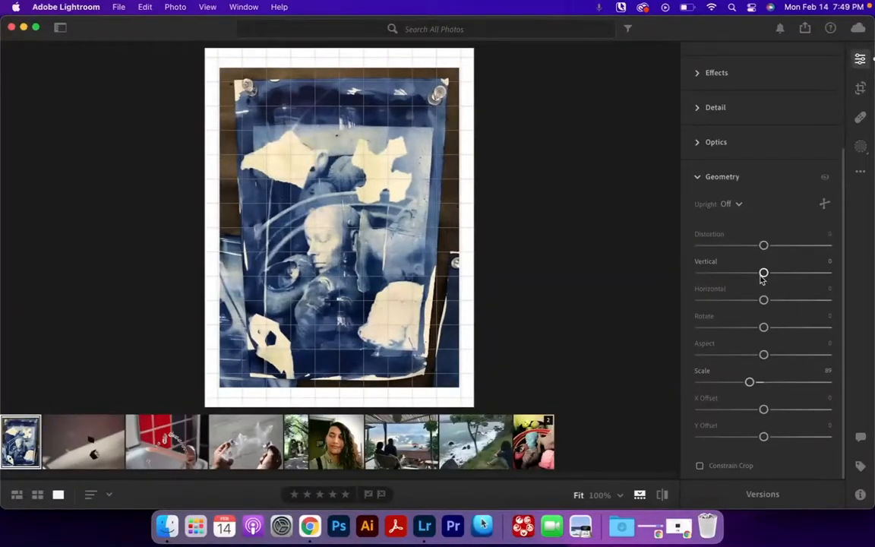
# Step: Set the Geometry Vertical correction to +20 and Rotate to -0.4
pyautogui.moveTo(764, 274); pyautogui.dragTo(777, 277)
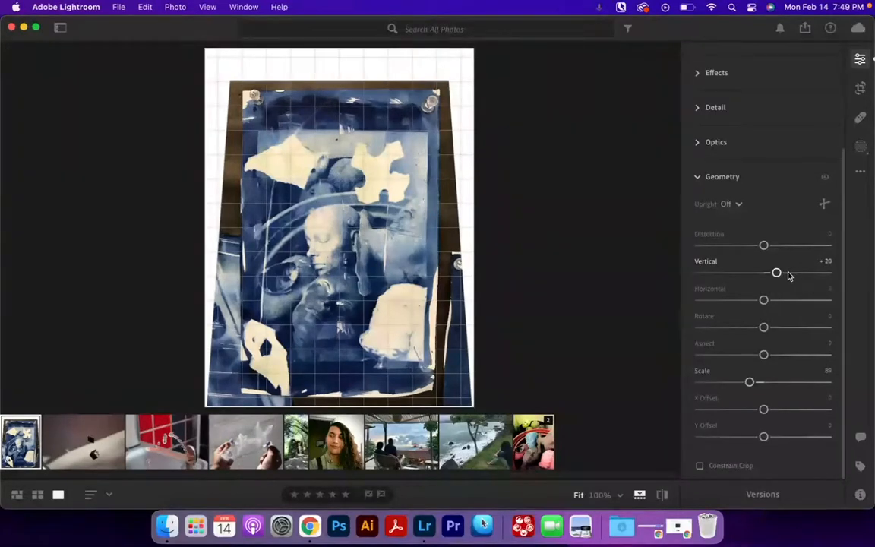
pyautogui.moveTo(764, 328); pyautogui.dragTo(762, 330)
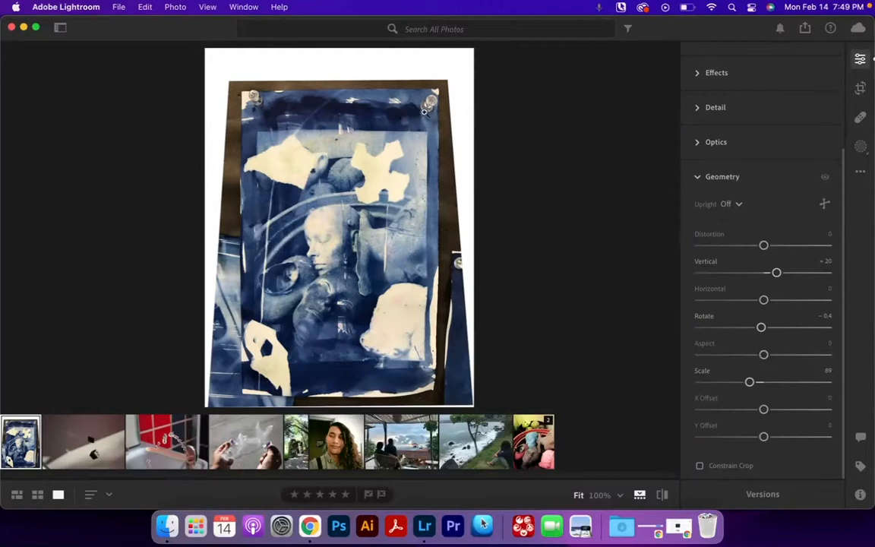
# Step: Reset Scale to 100 and set Y Offset to +5.7
pyautogui.doubleClick(750, 383)
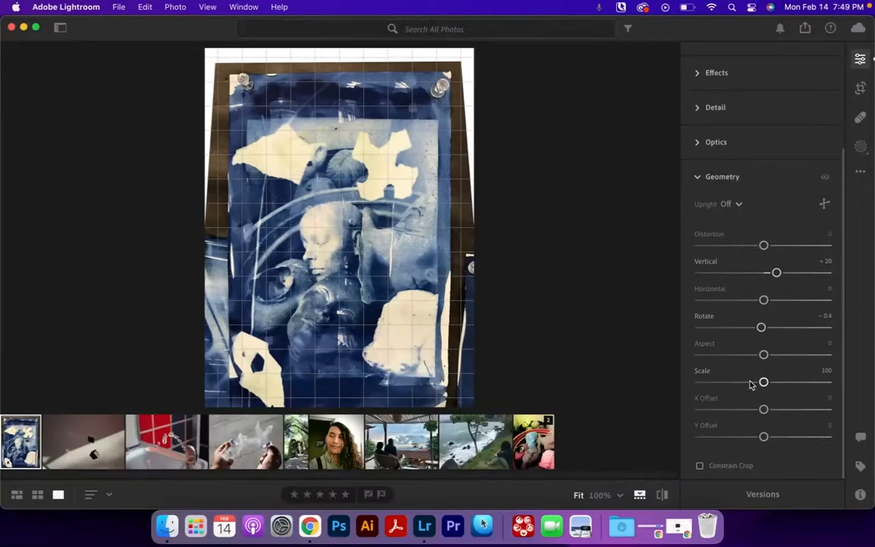
pyautogui.moveTo(762, 382); pyautogui.dragTo(759, 385)
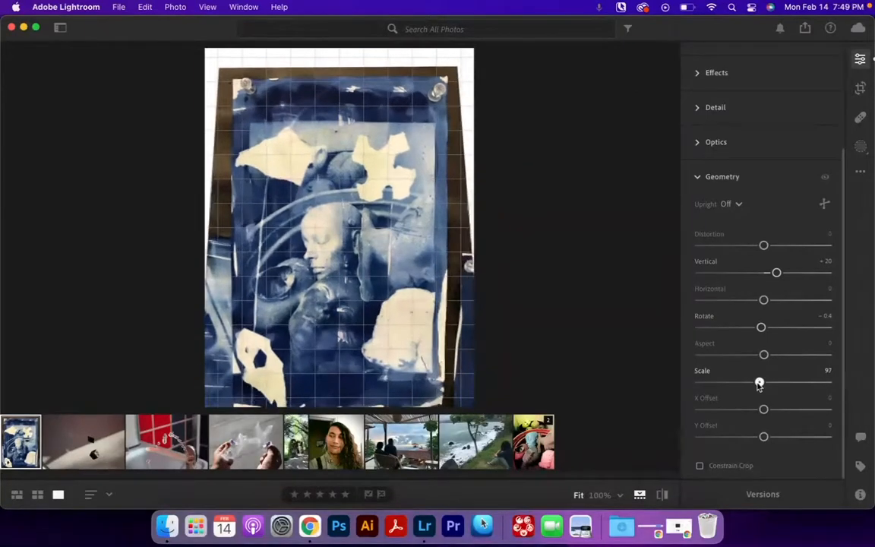
pyautogui.doubleClick(759, 383)
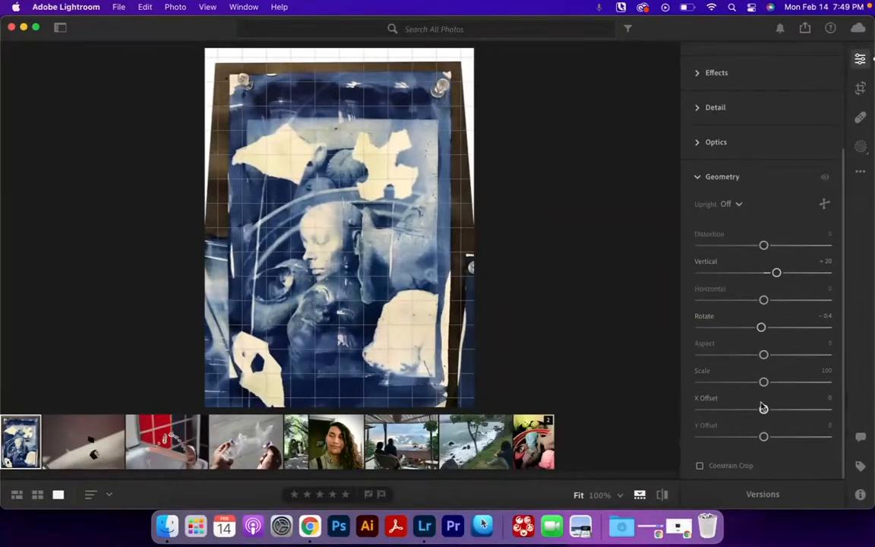
pyautogui.moveTo(763, 436); pyautogui.dragTo(768, 436)
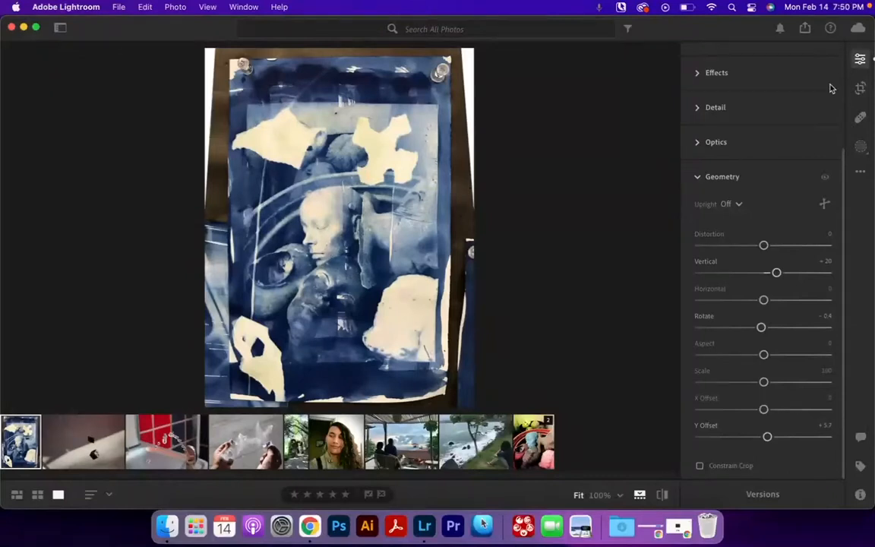
# Step: Crop all four edges of the photo inward to trim away the dark board border
pyautogui.click(860, 86)
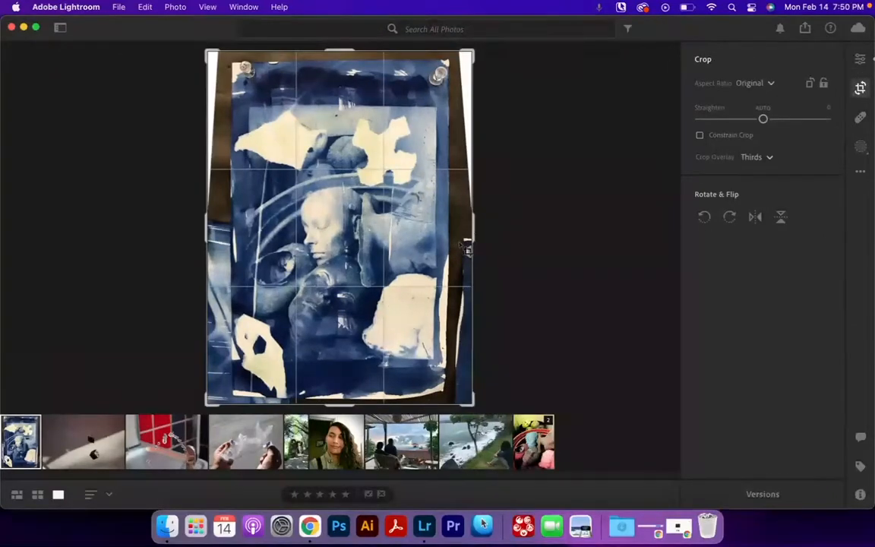
pyautogui.moveTo(469, 237); pyautogui.dragTo(456, 234)
pyautogui.moveTo(219, 221); pyautogui.dragTo(232, 220)
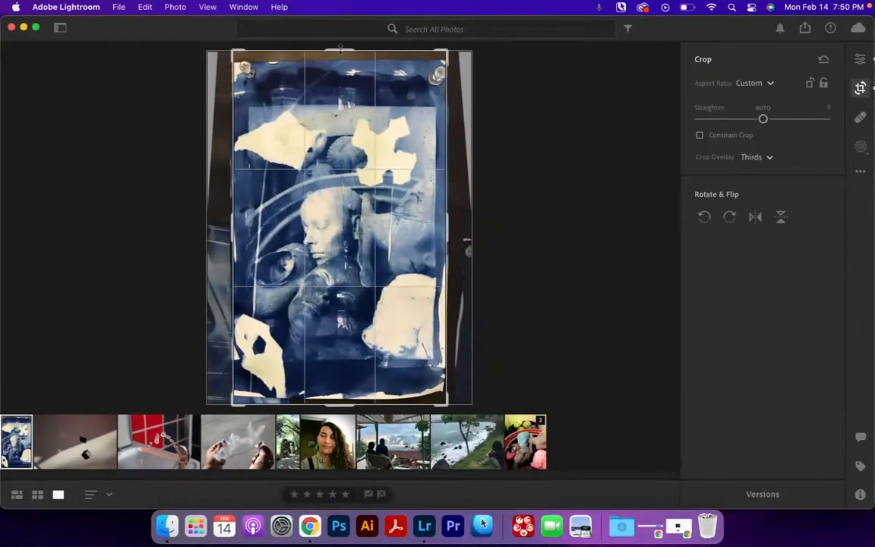
pyautogui.moveTo(341, 50); pyautogui.dragTo(341, 54)
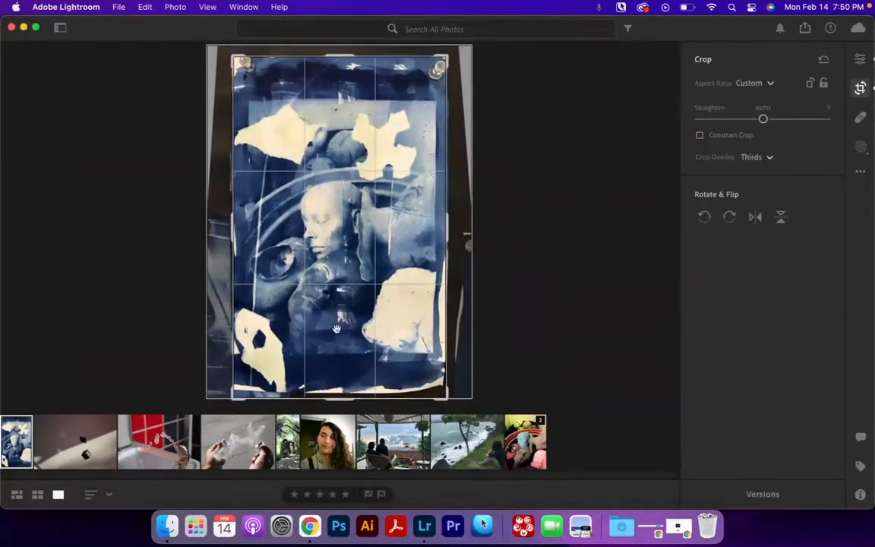
pyautogui.moveTo(342, 397); pyautogui.dragTo(342, 391)
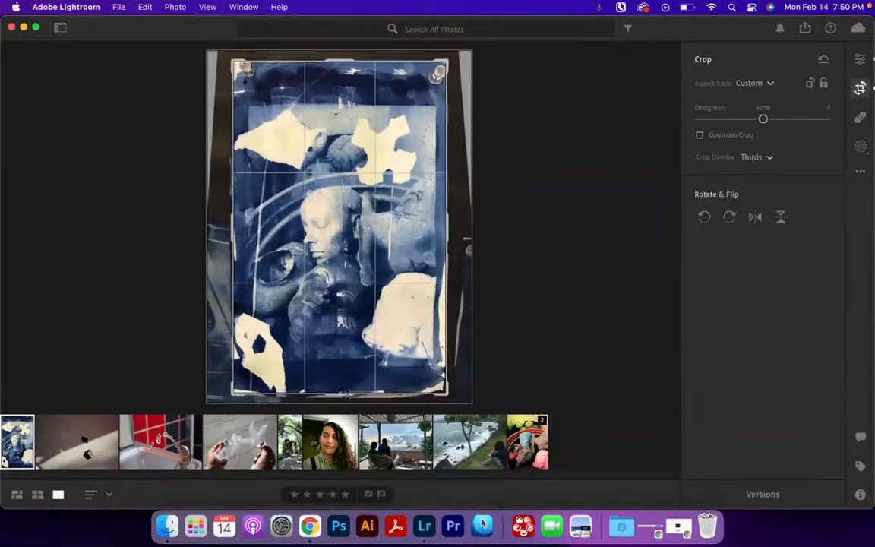
pyautogui.click(861, 89)
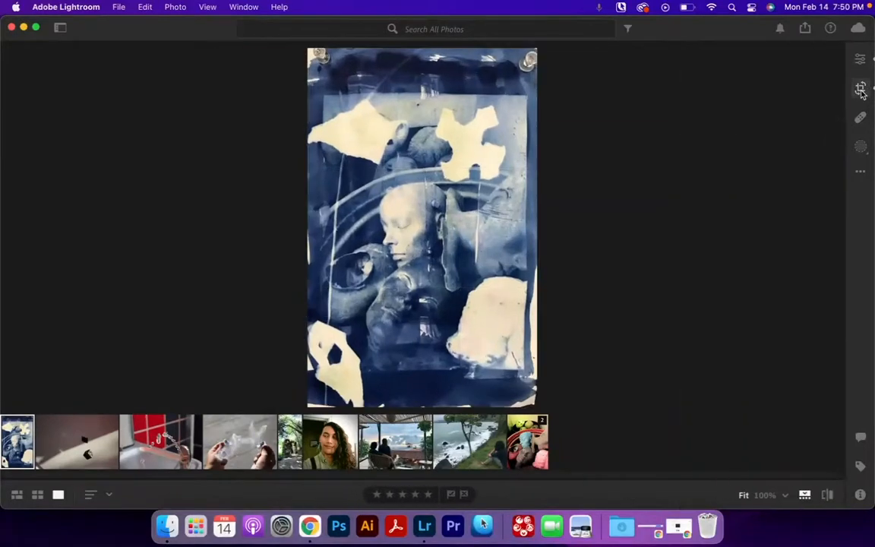
# Step: Open the Healing Brush at size 26 and heal the spot near the photo's lower-right corner
pyautogui.click(861, 118)
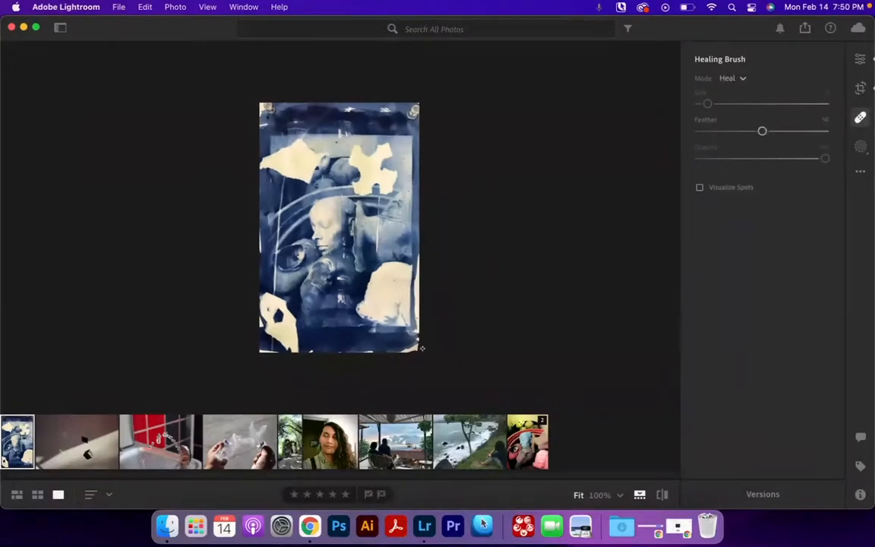
pyautogui.moveTo(707, 103); pyautogui.dragTo(735, 103)
pyautogui.click(393, 343)
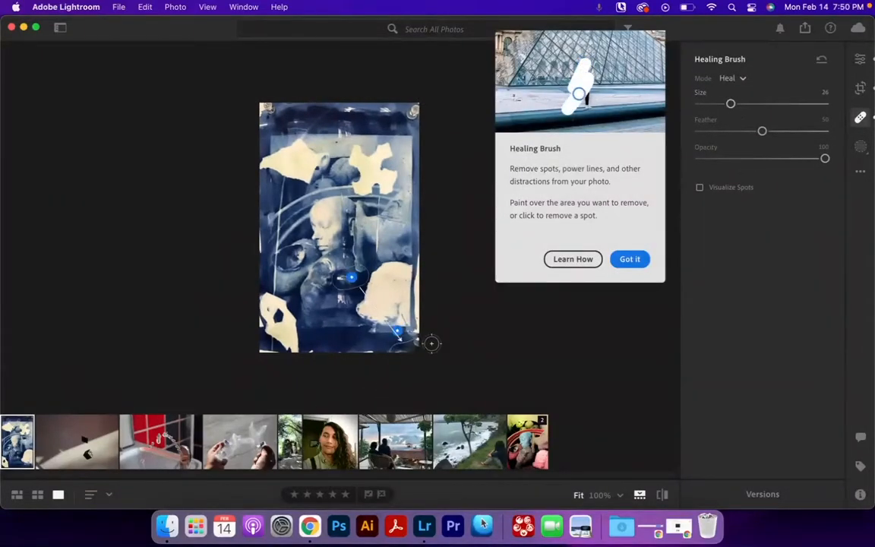
pyautogui.moveTo(282, 356); pyautogui.dragTo(223, 350)
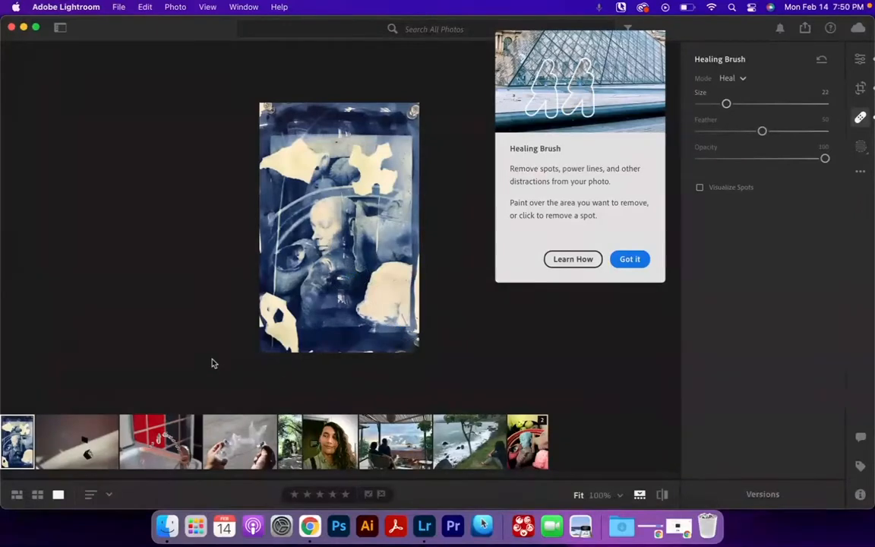
# Step: Heal away the pushpins in the photo's top-right and top-left corners, retrying the top-left spot
pyautogui.click(415, 111)
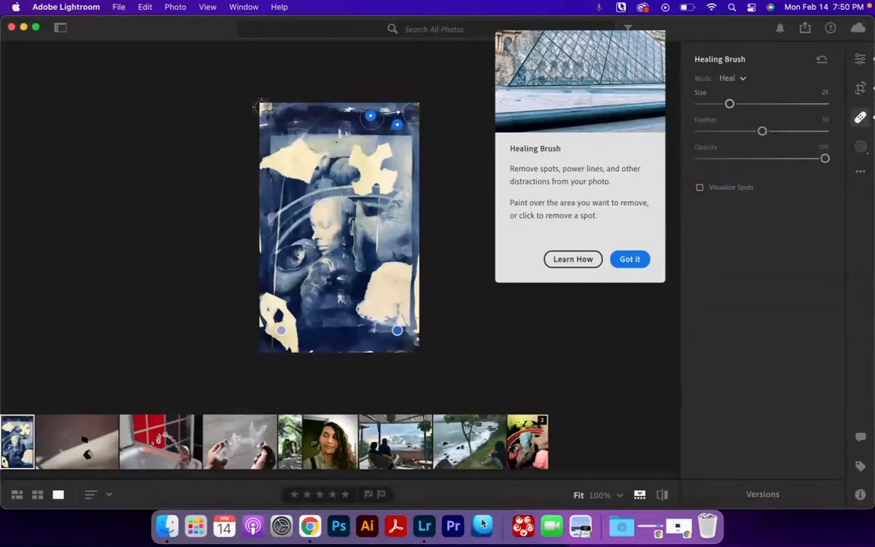
pyautogui.click(264, 109)
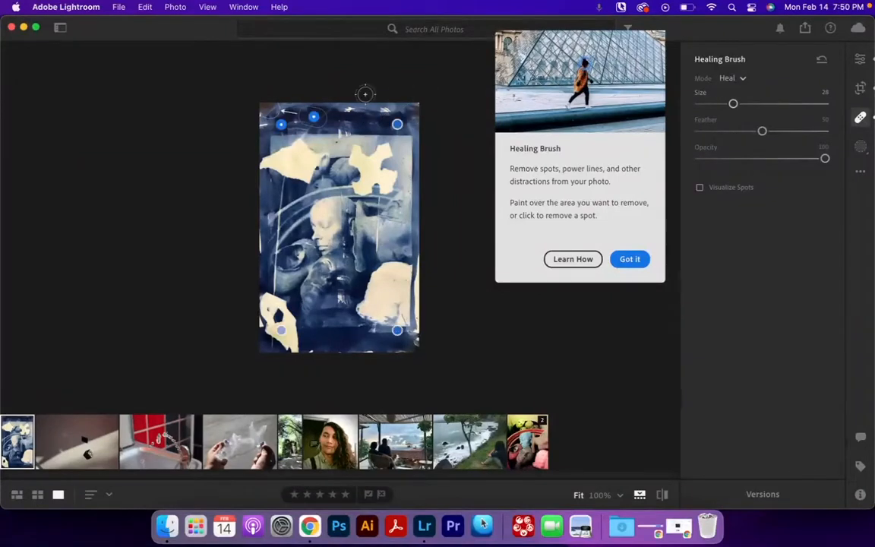
pyautogui.press('super+z')
pyautogui.click(278, 122)
pyautogui.press('super+z')
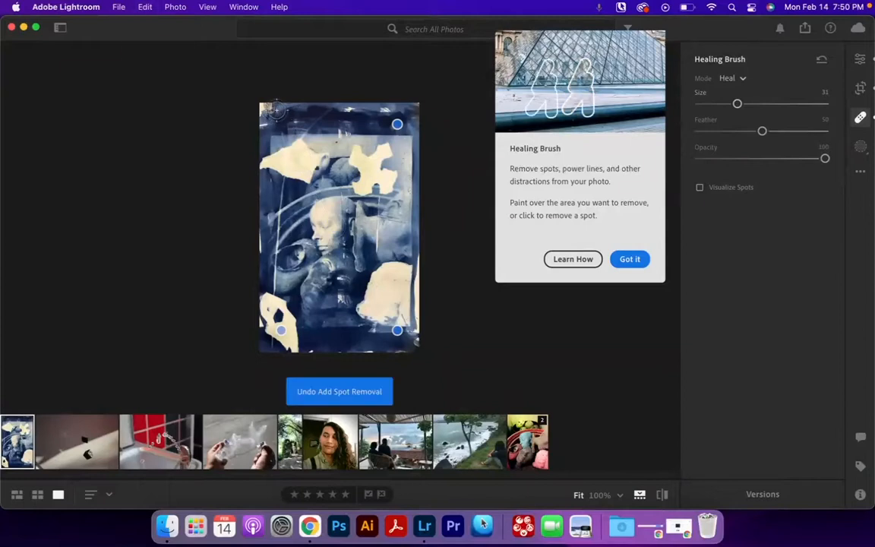
pyautogui.click(278, 118)
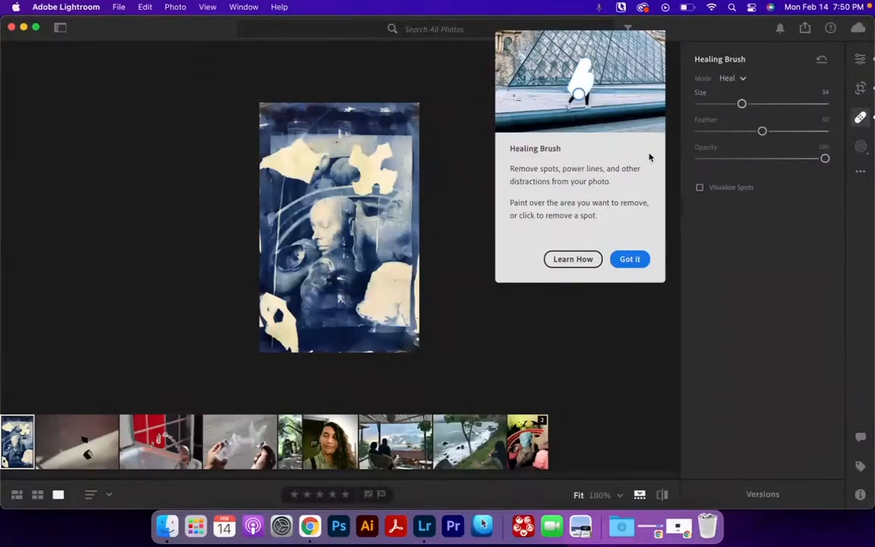
pyautogui.click(859, 117)
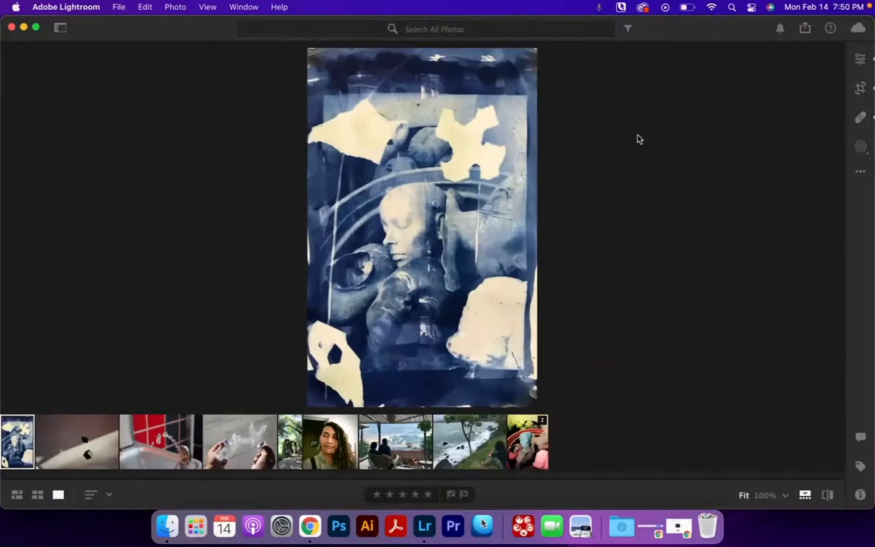